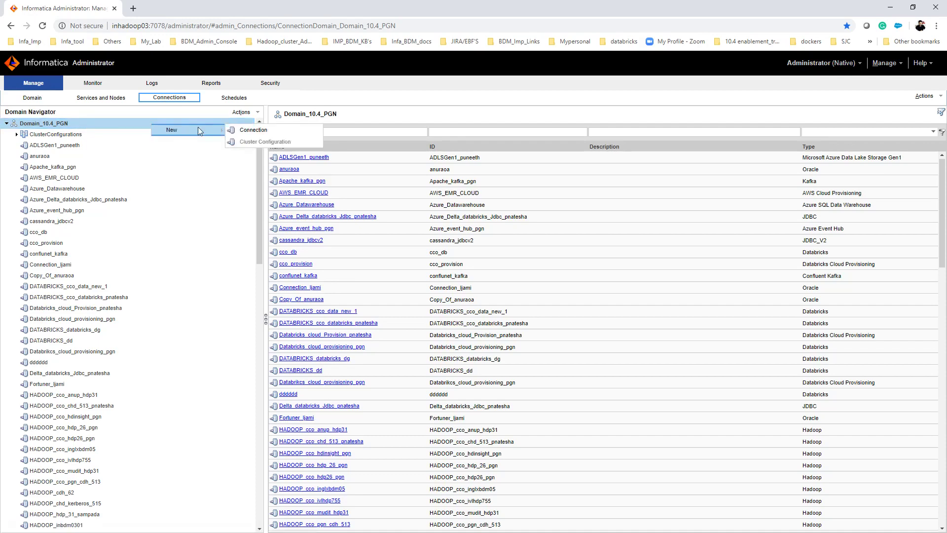
# Start a new Azure Event Hub connection in the domain and review the properties it requires, from tenant ID to shared access policy key
pyautogui.click(241, 129)
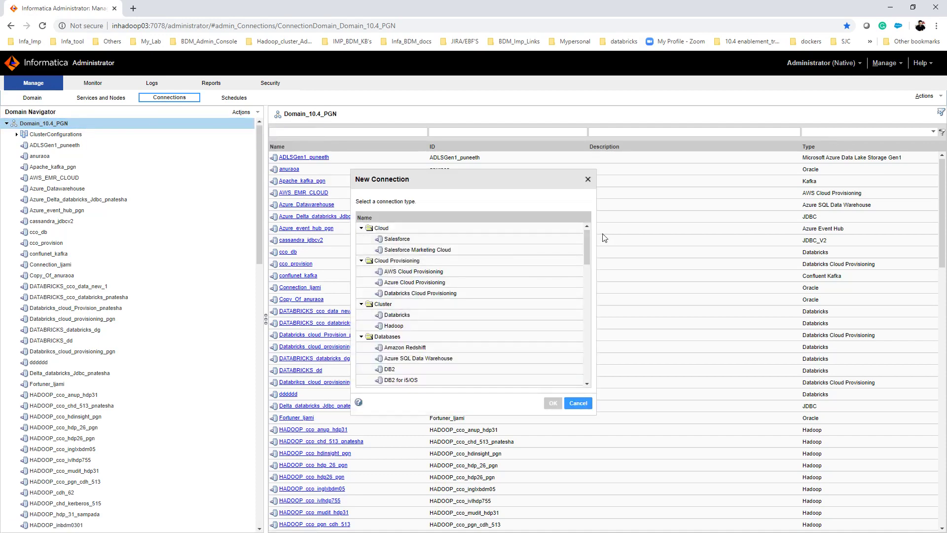
pyautogui.moveTo(588, 249); pyautogui.dragTo(592, 352)
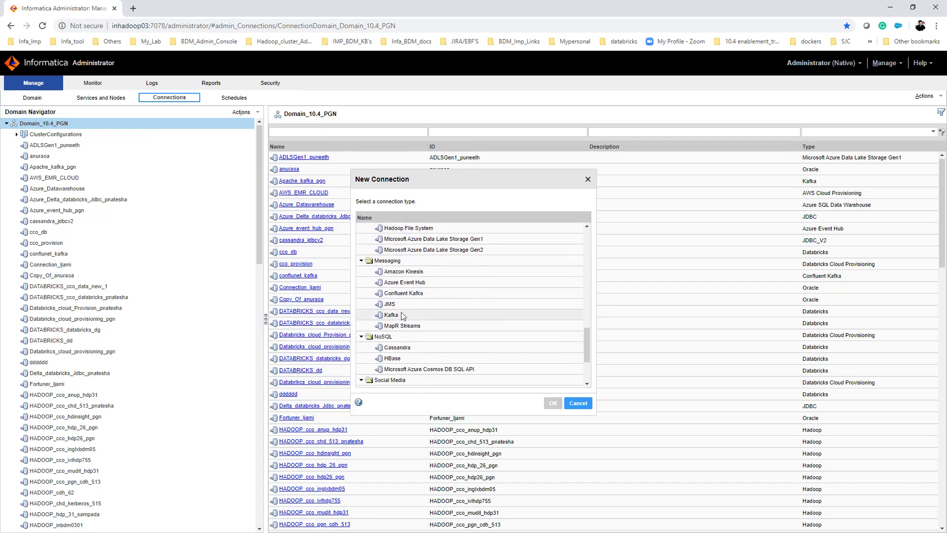
pyautogui.click(398, 286)
pyautogui.click(552, 403)
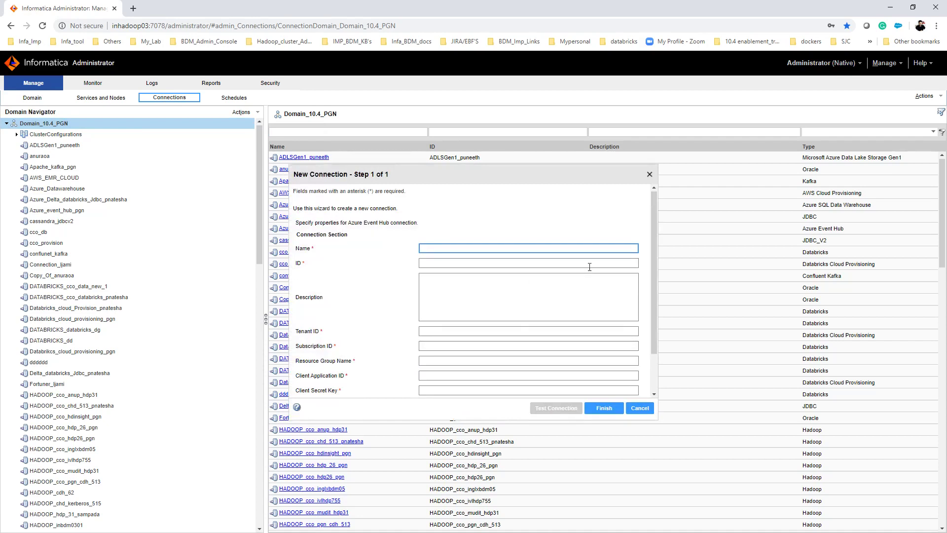
pyautogui.scroll(-1, 589, 267)
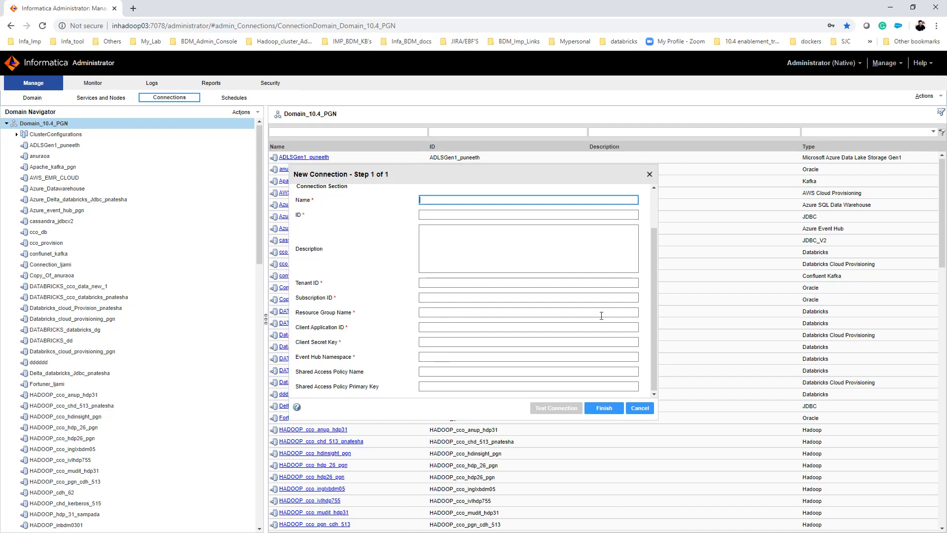
pyautogui.moveTo(655, 306)
pyautogui.mouseDown()
pyautogui.moveTo(649, 258)
pyautogui.moveTo(660, 291)
pyautogui.moveTo(650, 306)
pyautogui.moveTo(650, 278)
pyautogui.moveTo(657, 300)
pyautogui.mouseUp()
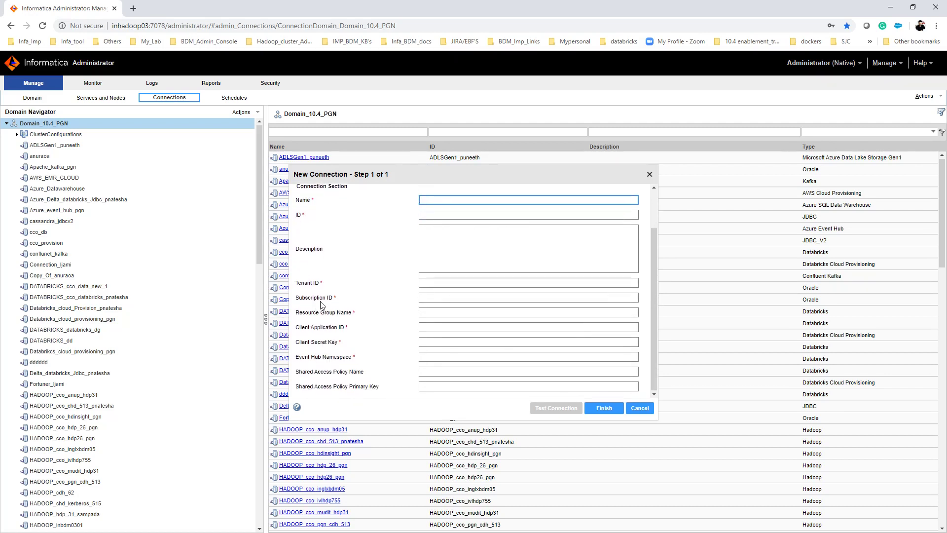
pyautogui.moveTo(323, 286)
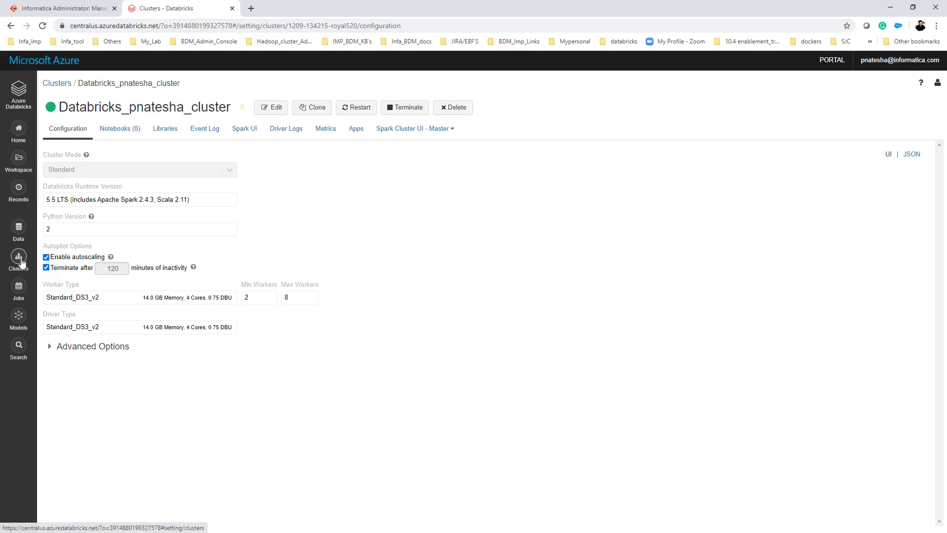
# Open the running Databricks cluster from the workspace's list of interactive clusters
pyautogui.click(20, 266)
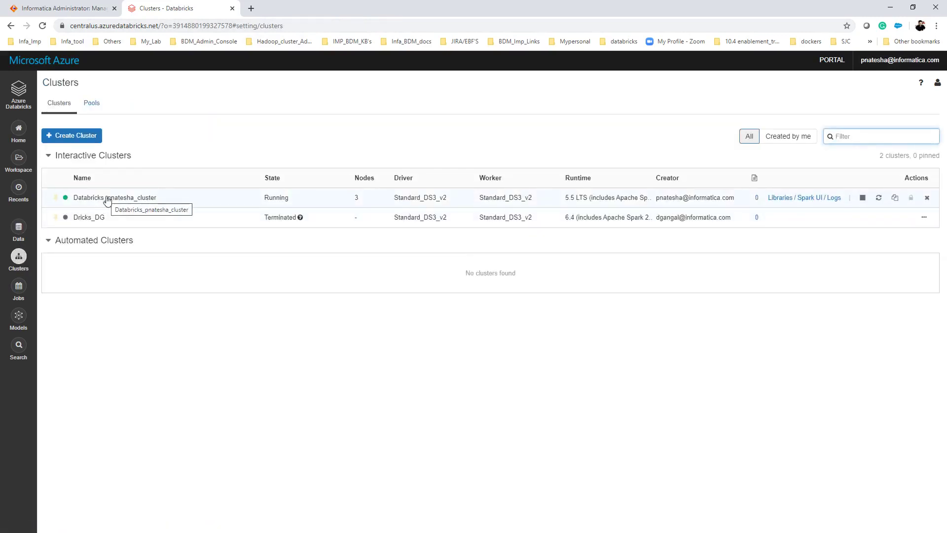
pyautogui.click(106, 200)
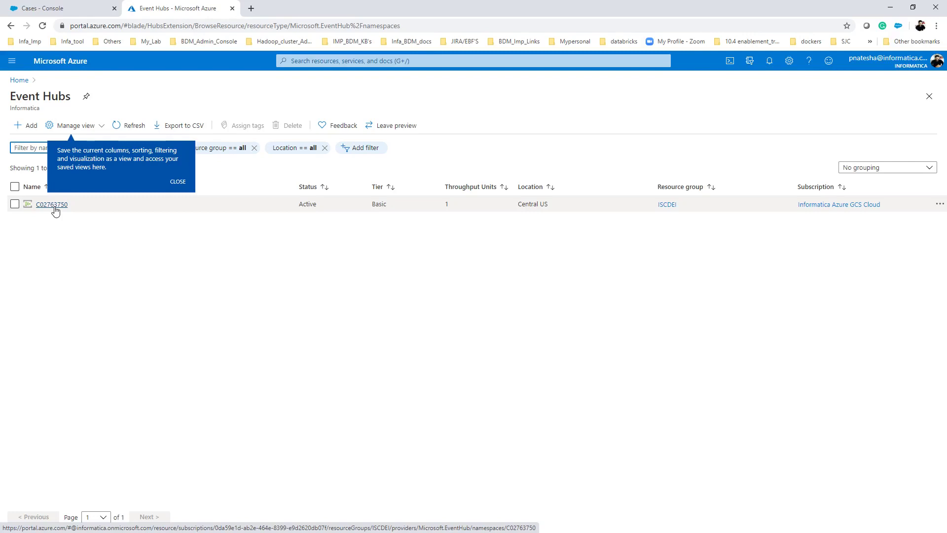
# Open the test event hub inside the listed Event Hubs namespace in the Azure portal and examine its message metrics
pyautogui.click(52, 204)
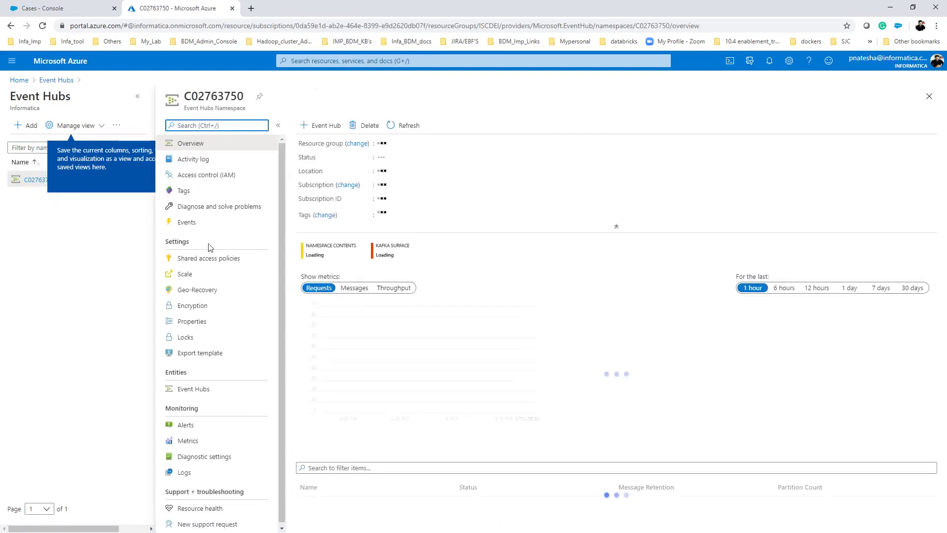
pyautogui.click(216, 393)
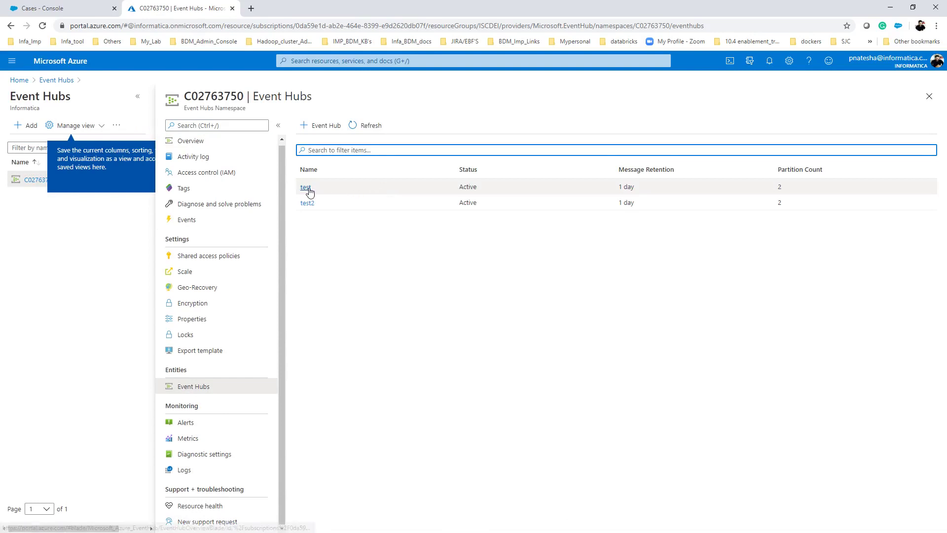
pyautogui.click(311, 192)
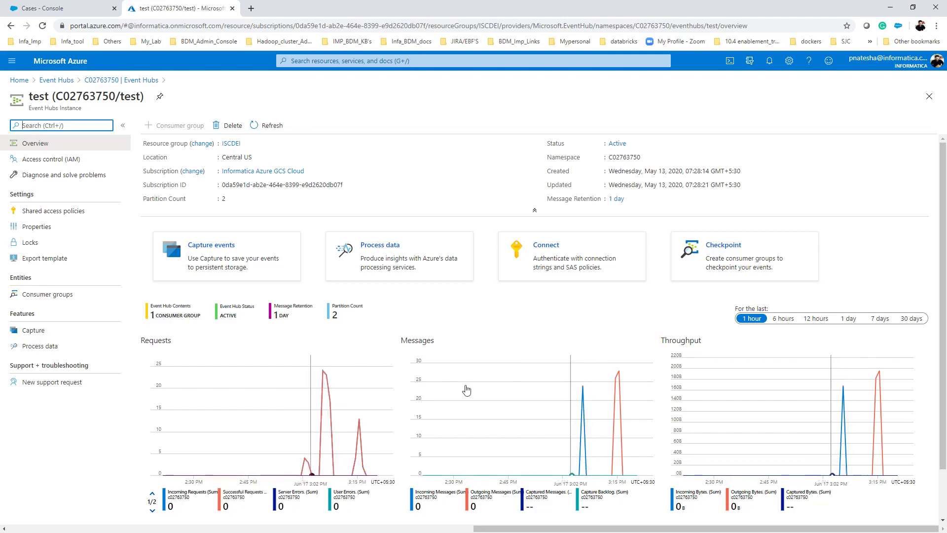
pyautogui.moveTo(399, 342); pyautogui.dragTo(626, 407)
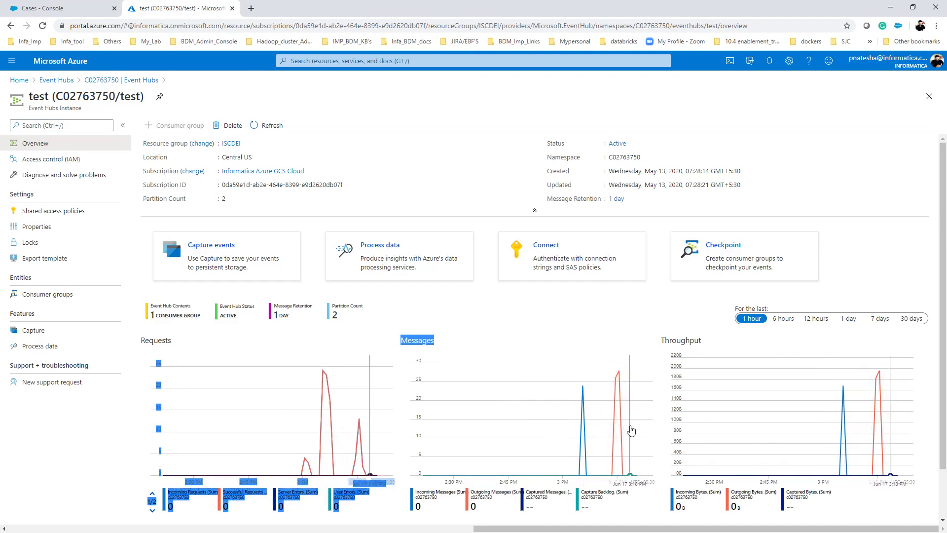
# Switch to Informatica Developer and review the advanced properties, sources and ports of the EventHubRead operation behind the event_hub_to_adlsgen2 mapping's source
pyautogui.hotkey('alt', 'Tab')
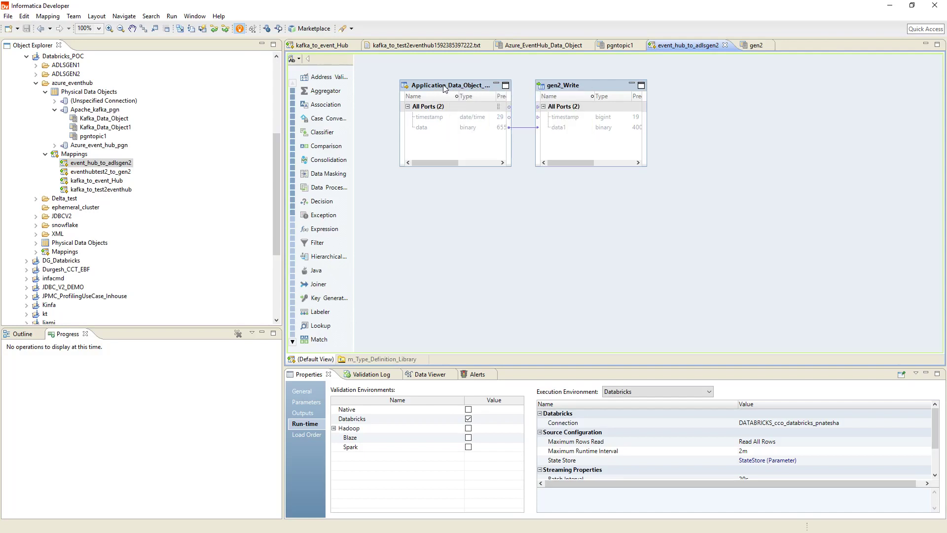
pyautogui.moveTo(445, 88)
pyautogui.click(470, 93)
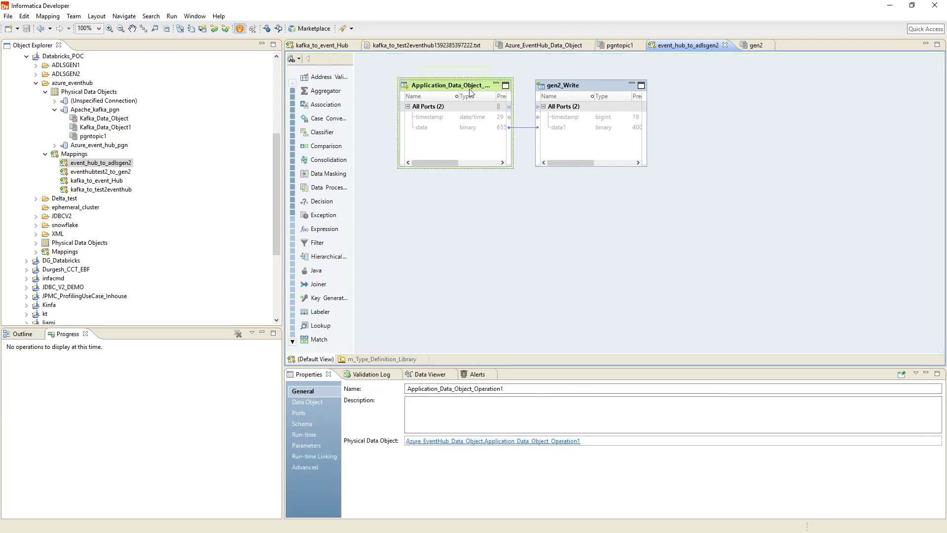
pyautogui.click(325, 401)
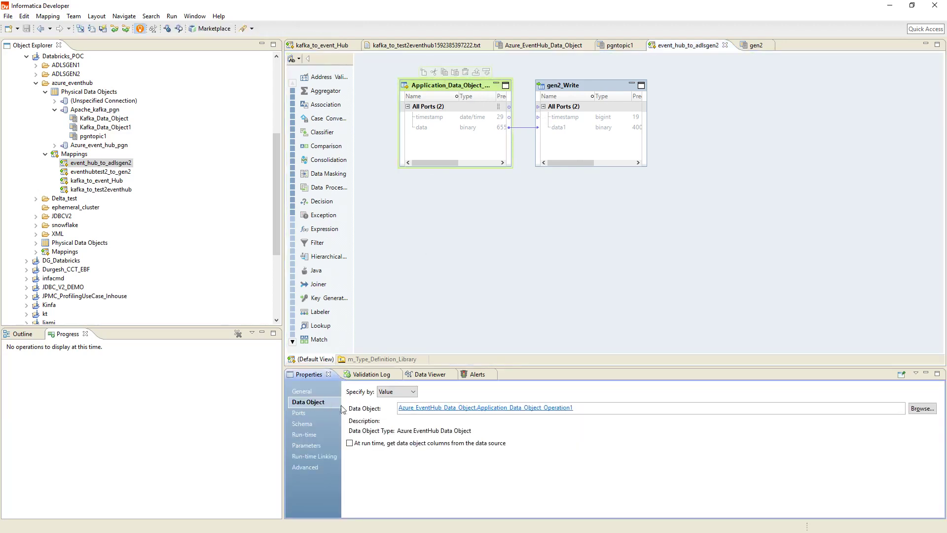
pyautogui.click(417, 408)
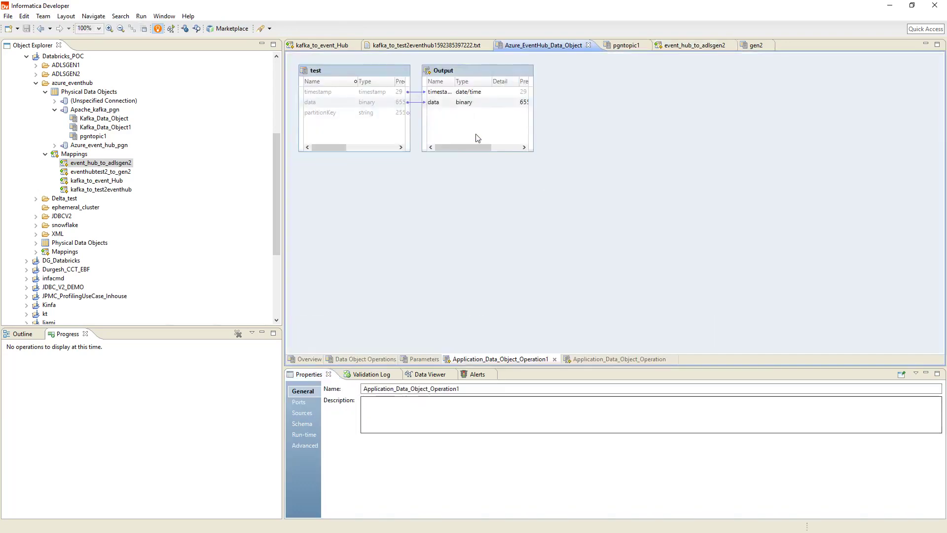
pyautogui.click(370, 359)
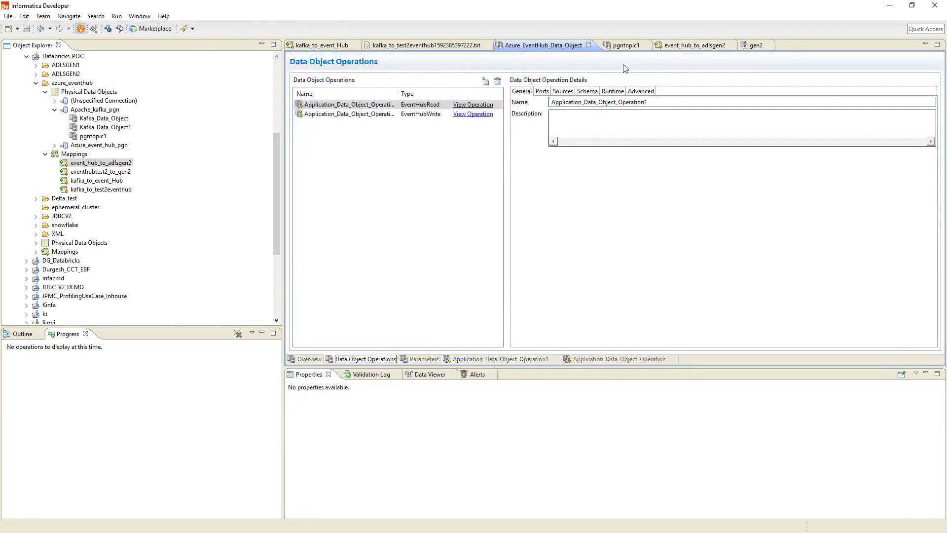
pyautogui.click(640, 91)
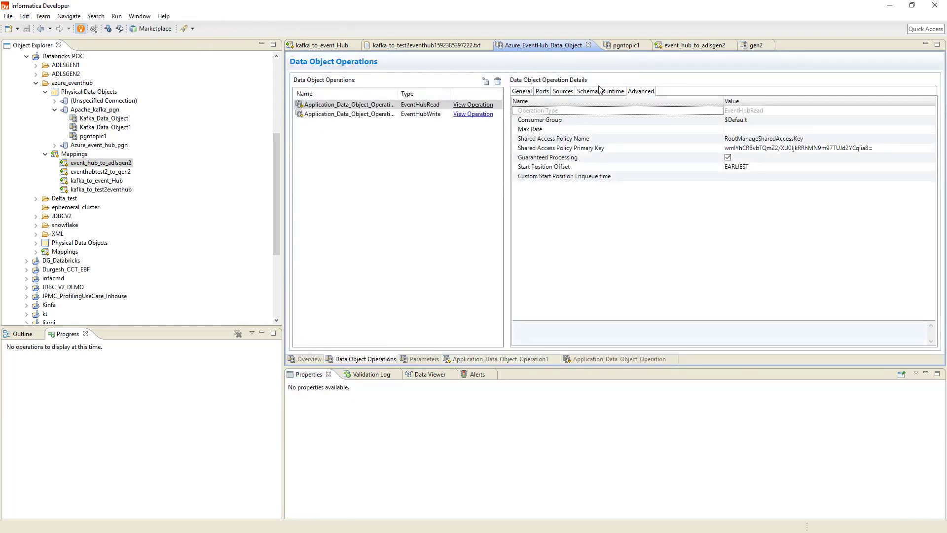
pyautogui.click(564, 92)
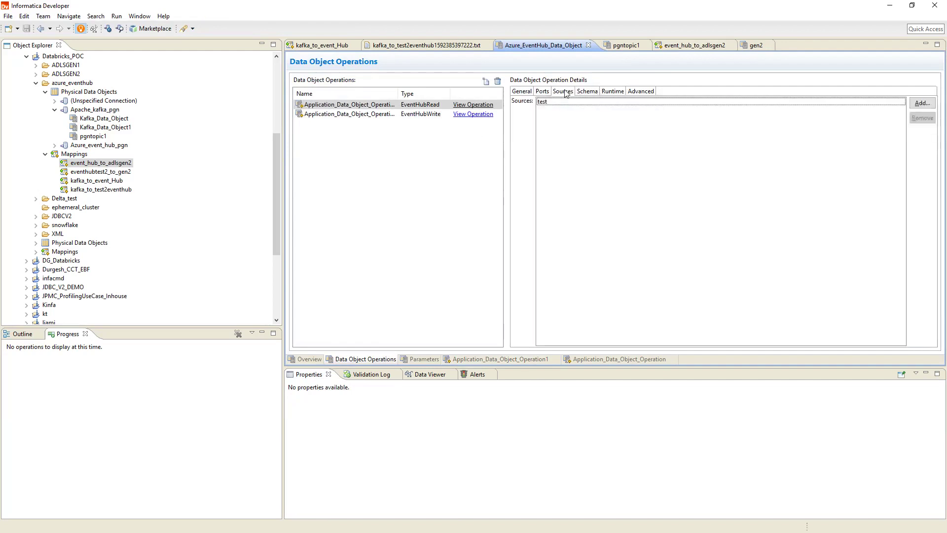
pyautogui.click(543, 92)
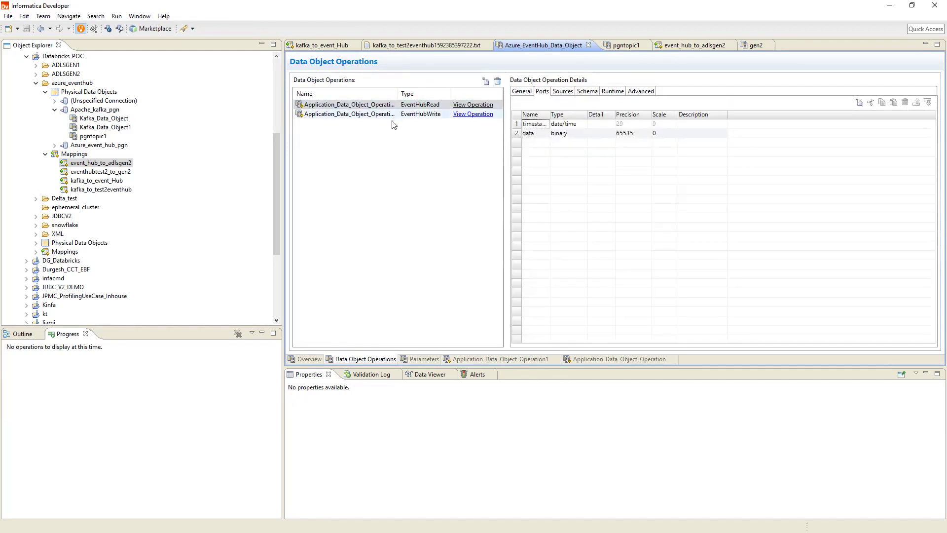
# Review the advanced properties of the gen2_Write target's data object operation and return to the mapping's run-time properties
pyautogui.click(705, 45)
pyautogui.click(597, 85)
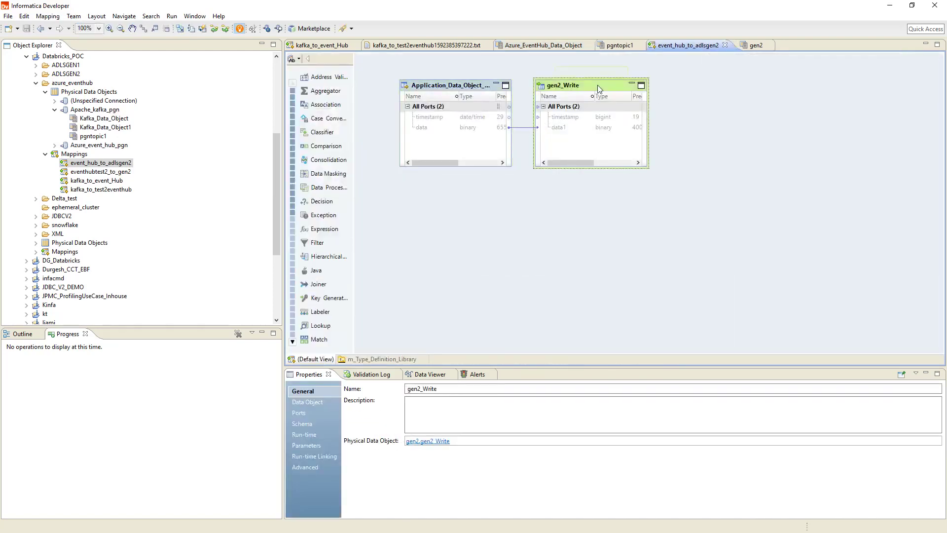
pyautogui.click(316, 402)
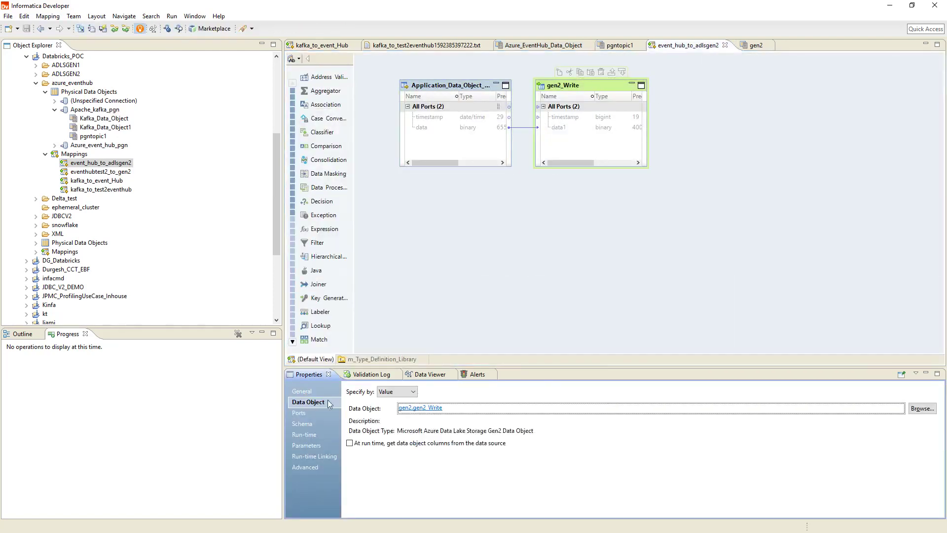
pyautogui.click(414, 408)
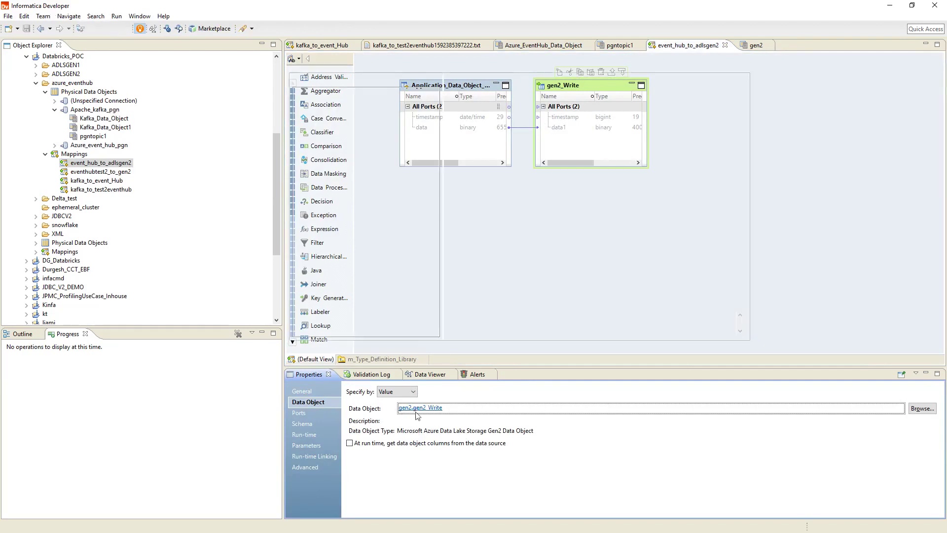
pyautogui.click(395, 359)
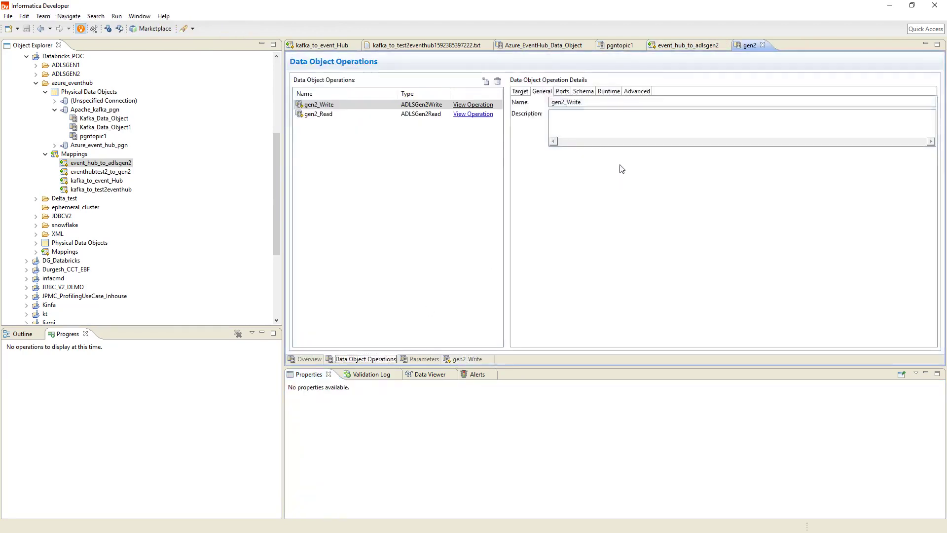
pyautogui.click(638, 92)
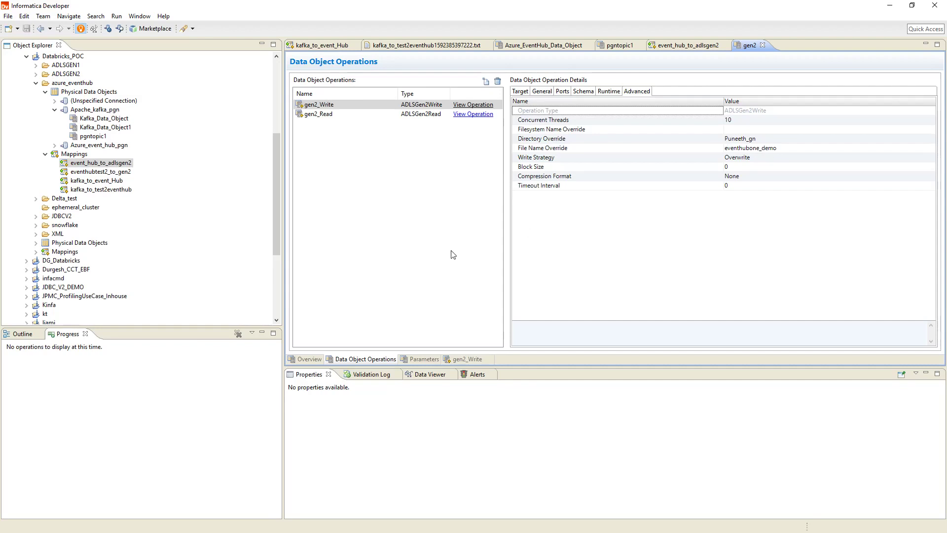
pyautogui.click(691, 46)
pyautogui.click(685, 138)
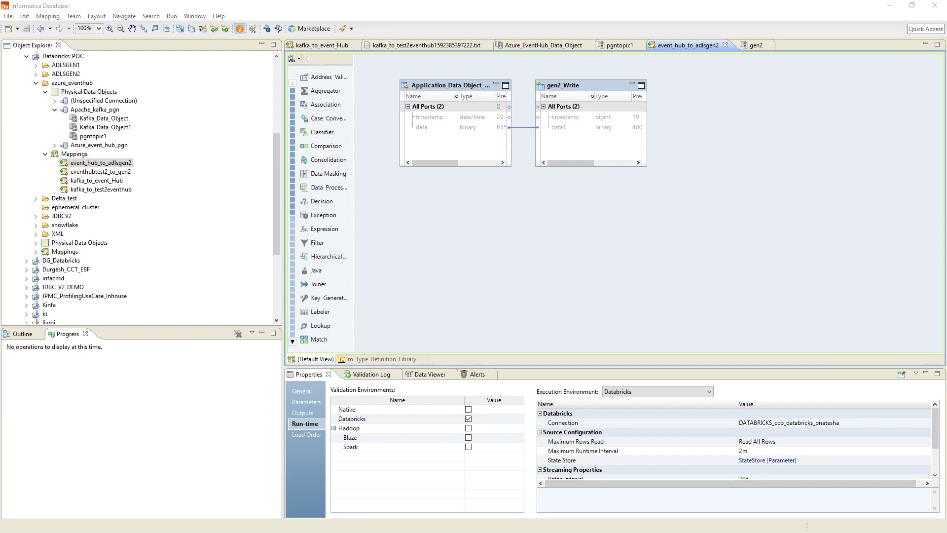
# Switch to Microsoft Azure Storage Explorer and check the contents of the mapping's target directory in the adlsgen2file container
pyautogui.hotkey('alt', 'Tab')
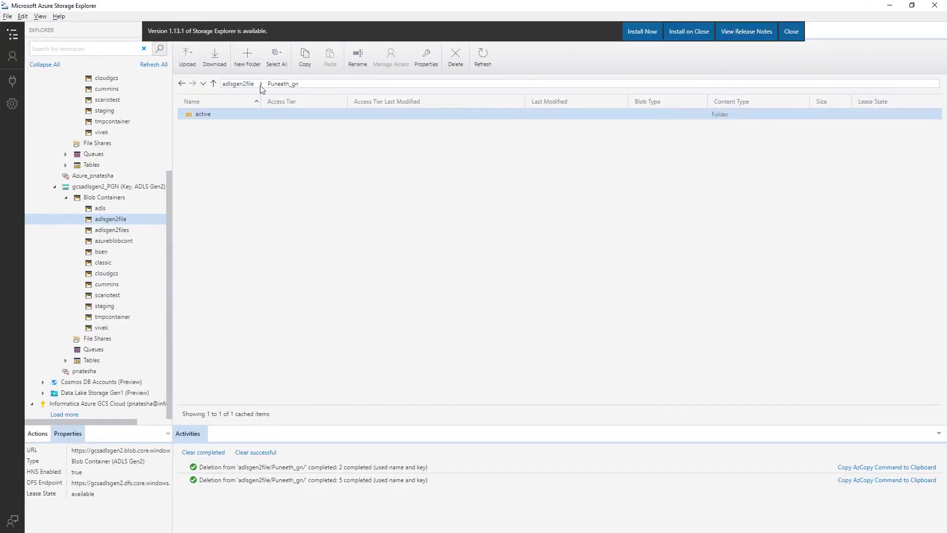
pyautogui.click(254, 84)
pyautogui.moveTo(264, 89); pyautogui.dragTo(296, 153)
# Switch back to Informatica Developer and start a new Azure EventHub Data Object in the azure_eventhub folder, filtering the wizards by "eve"
pyautogui.hotkey('alt', 'Tab')
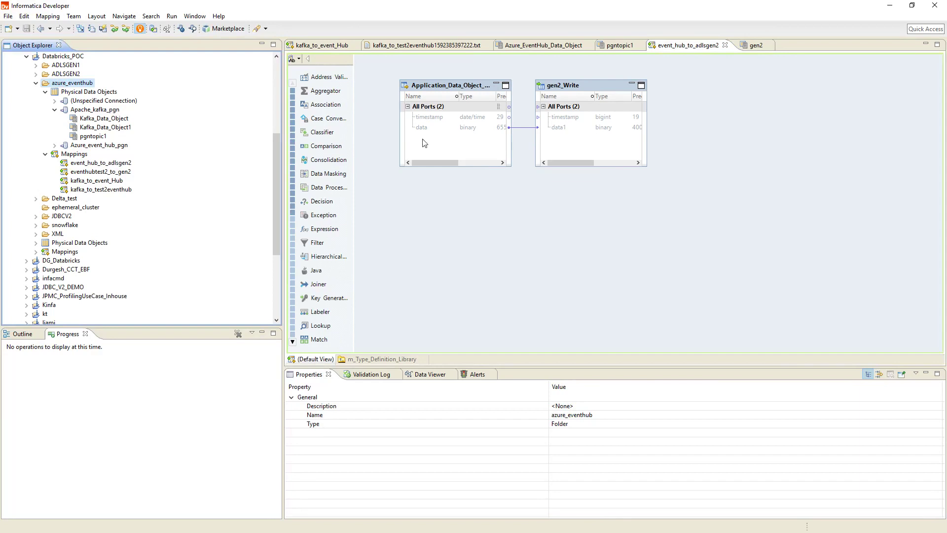
pyautogui.rightClick(87, 84)
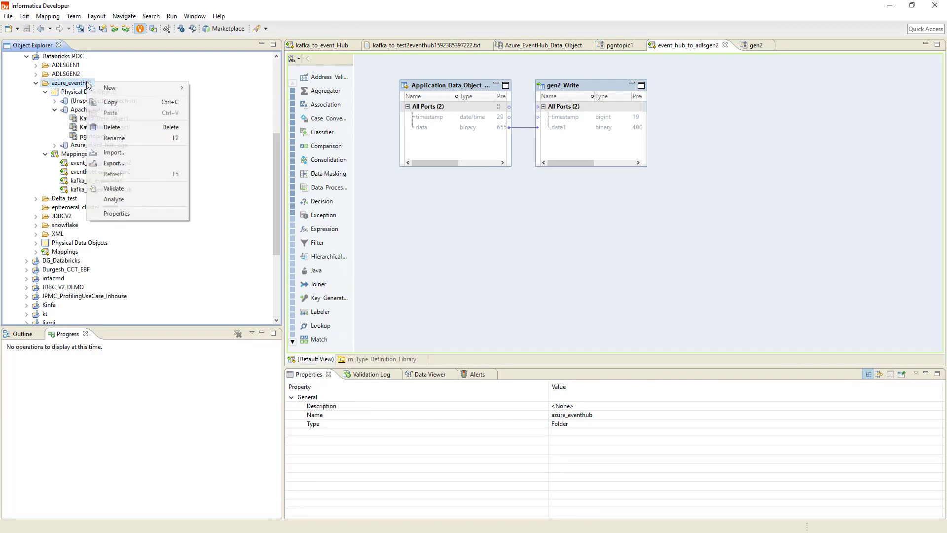
pyautogui.moveTo(108, 88)
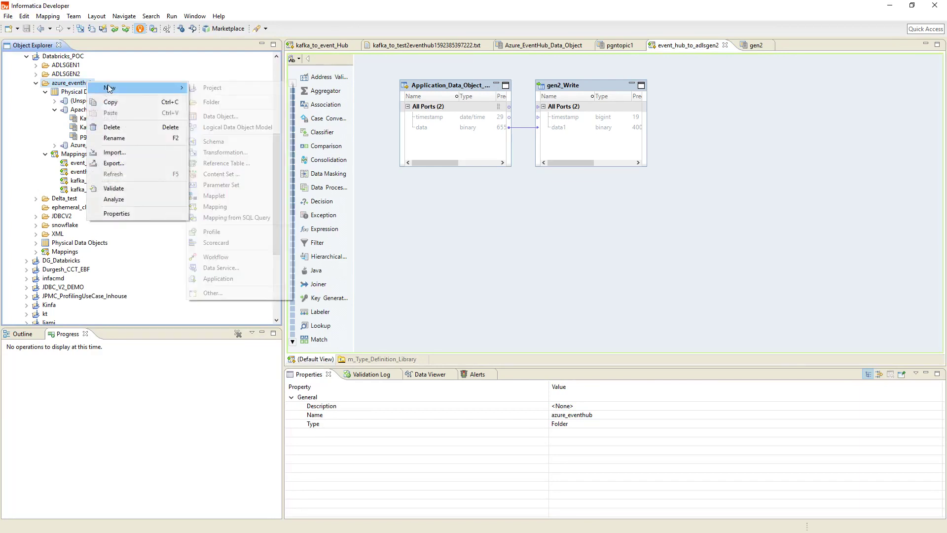
pyautogui.click(210, 116)
pyautogui.write('e')
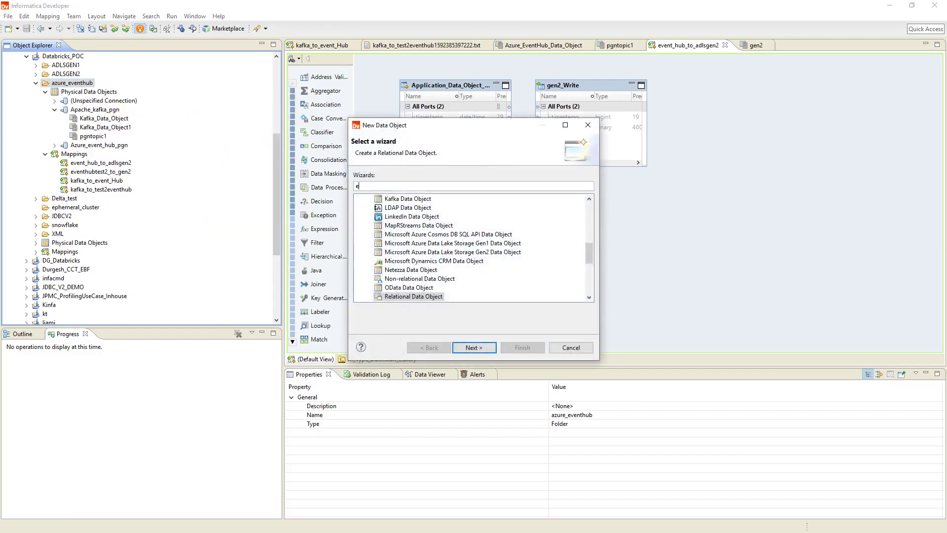
pyautogui.write('ve')
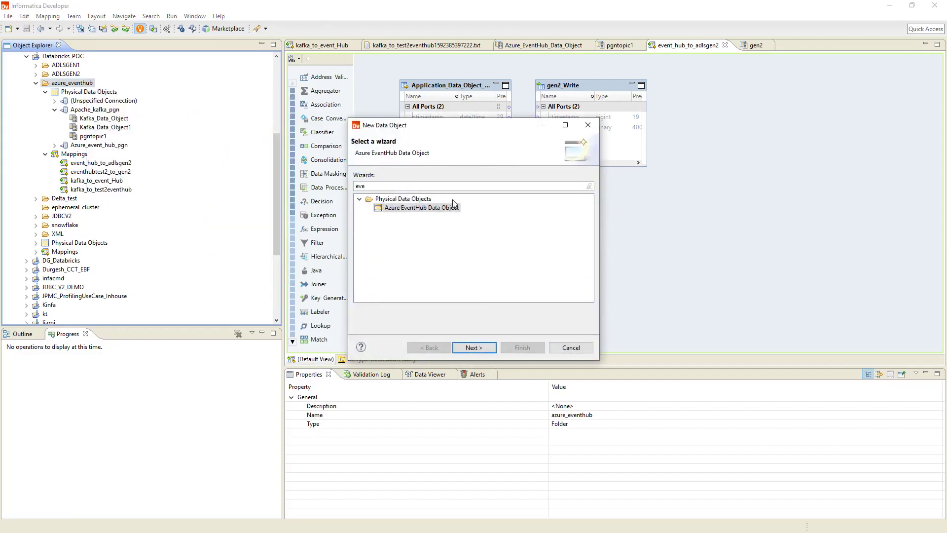
pyautogui.doubleClick(440, 208)
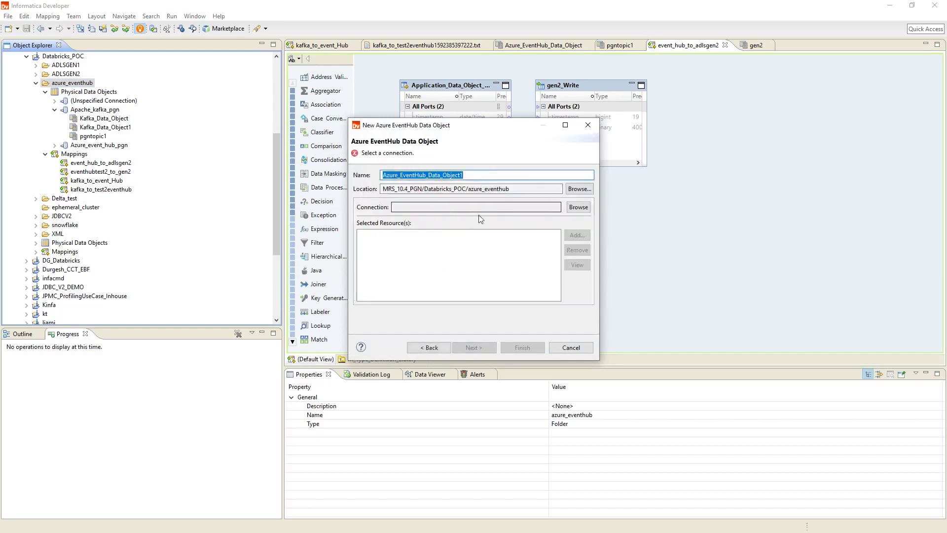
# Choose Azure_event_hub_pgn as the connection for the new Azure EventHub data object
pyautogui.click(587, 208)
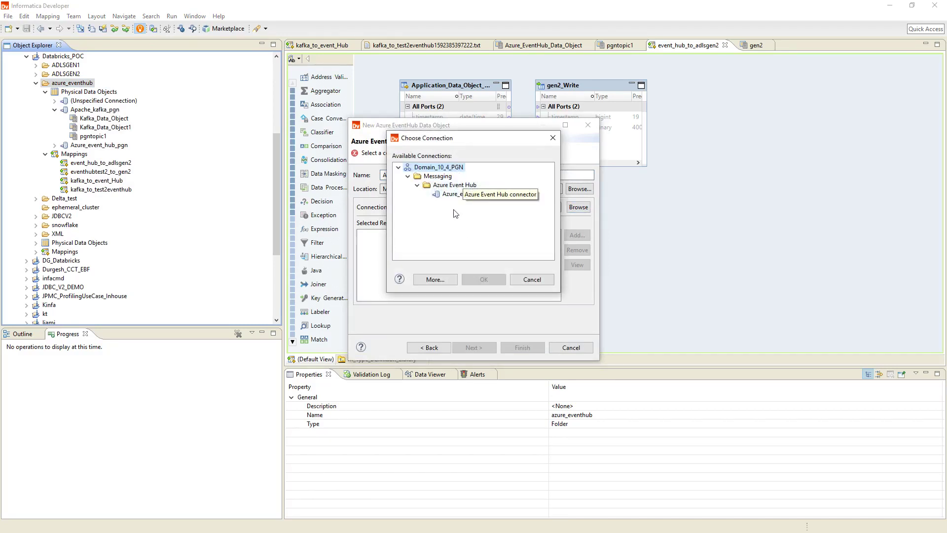
pyautogui.click(447, 194)
pyautogui.click(483, 280)
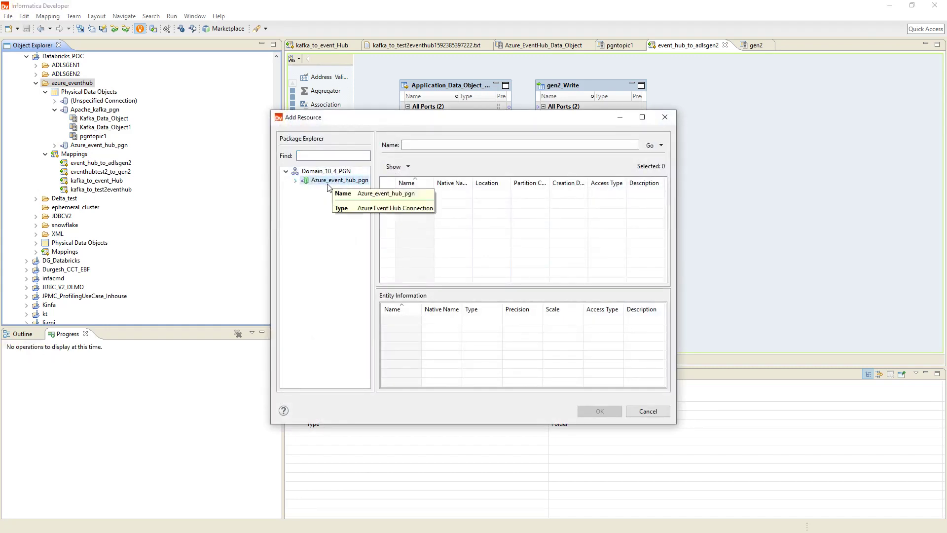
# Preview selecting the test event hub from Azure_event_hub_pgn as the resource, and discard the new data object
pyautogui.click(327, 182)
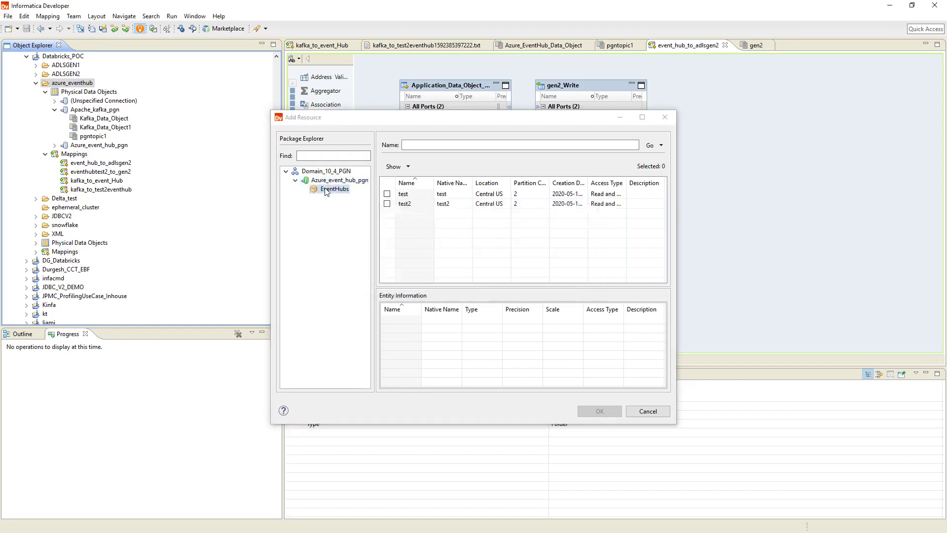
pyautogui.click(387, 194)
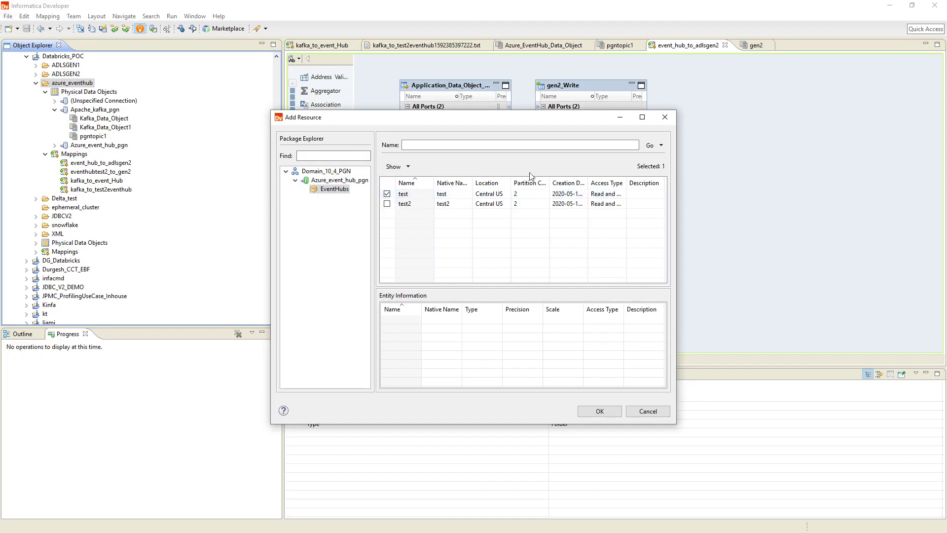
pyautogui.click(665, 117)
pyautogui.click(588, 125)
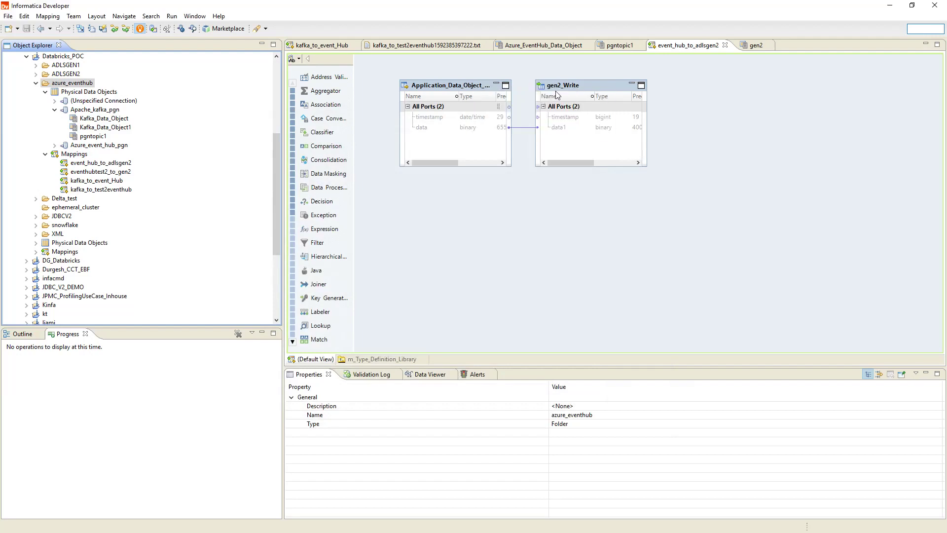
# Run the event_hub_to_adlsgen2 mapping from its canvas in the Databricks execution environment
pyautogui.click(483, 260)
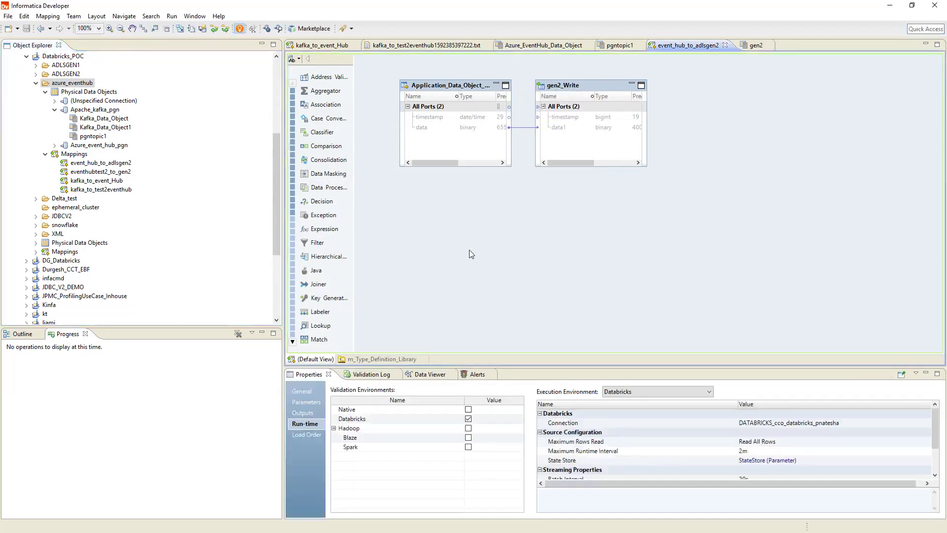
pyautogui.rightClick(467, 246)
pyautogui.click(498, 427)
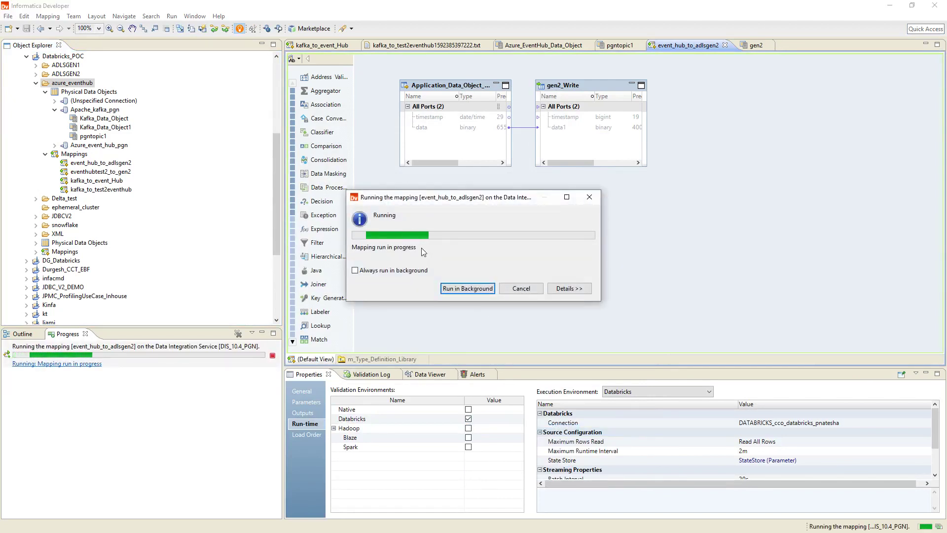
pyautogui.press('Tab')
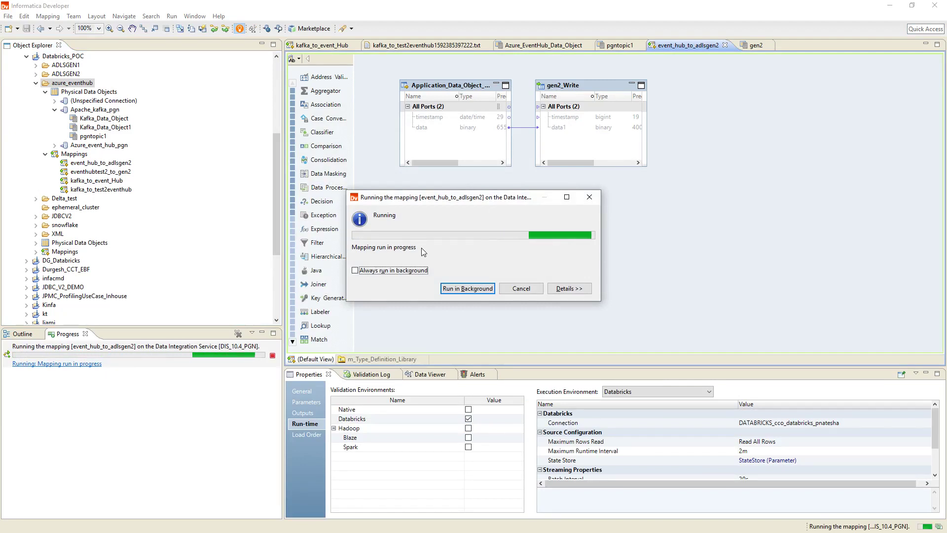
# Switch to Microsoft Azure Storage Explorer, open the target directory's active folder and refresh it to check for streaming output
pyautogui.hotkey('alt', 'Tab')
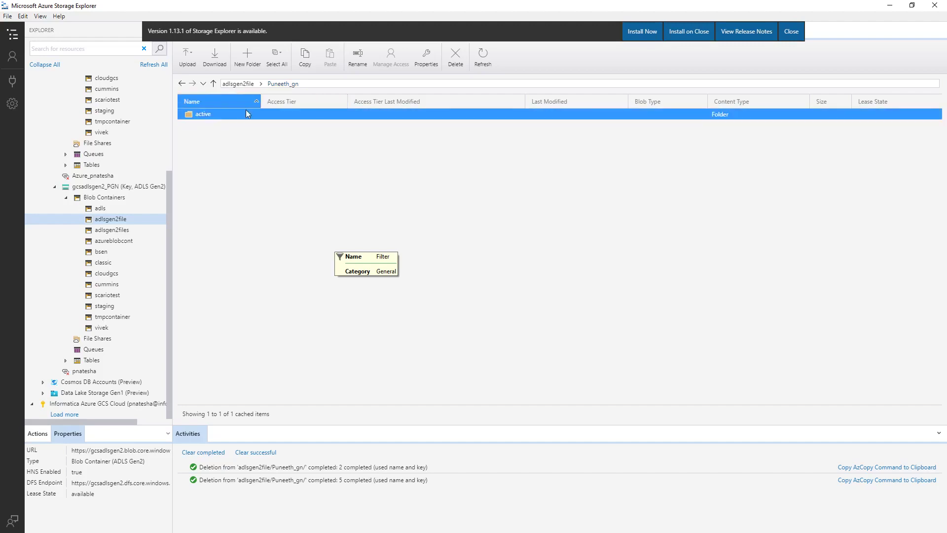
pyautogui.doubleClick(233, 116)
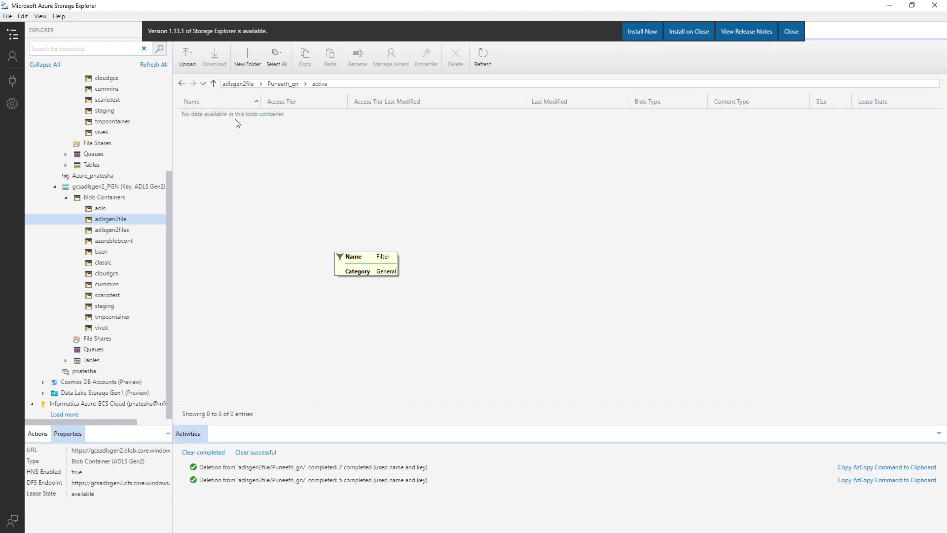
pyautogui.click(482, 56)
pyautogui.click(483, 55)
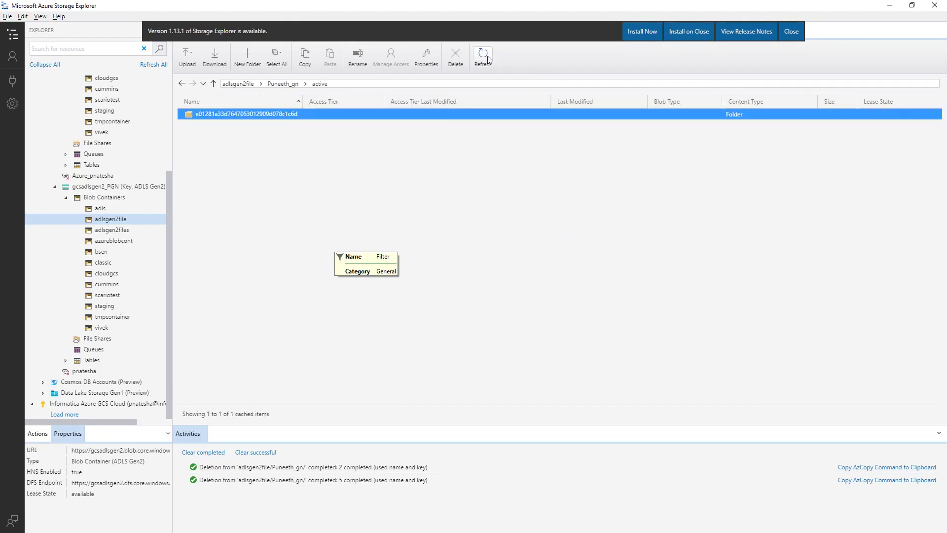
pyautogui.click(486, 57)
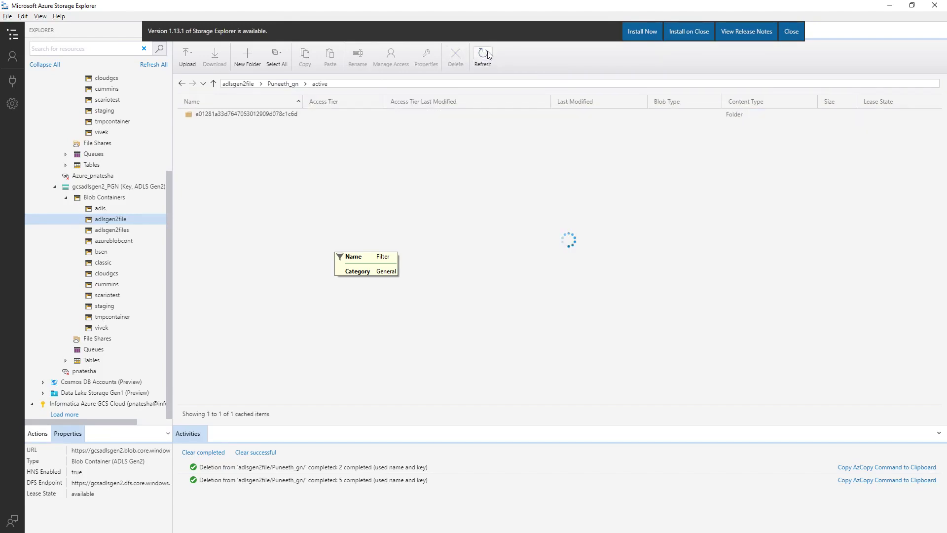
# Open the generated subfolder inside active and refresh its list of eventhubone_demo files
pyautogui.doubleClick(259, 117)
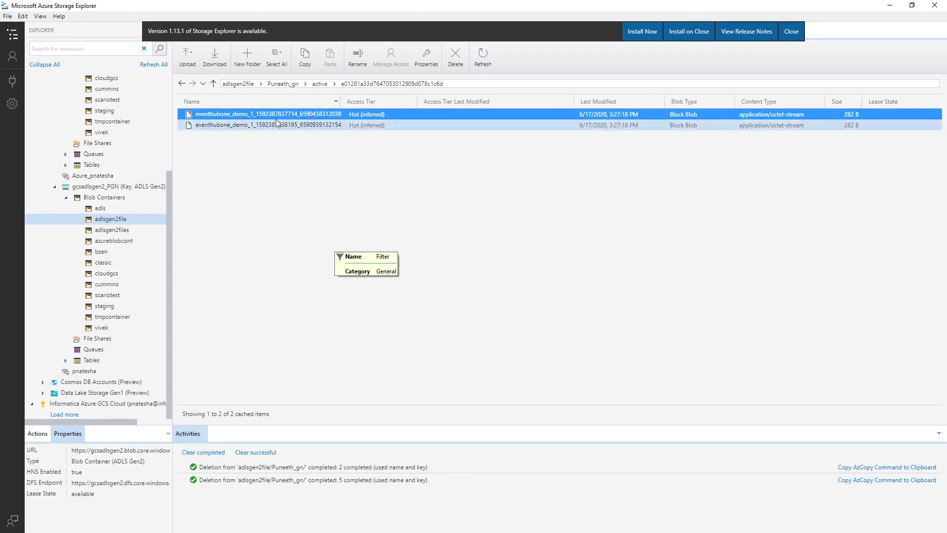
pyautogui.click(483, 58)
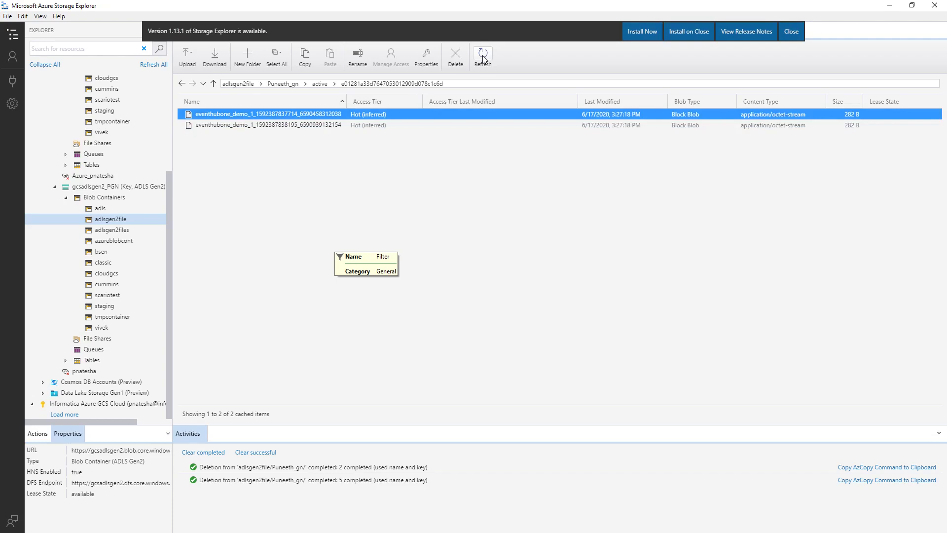
pyautogui.click(483, 58)
pyautogui.click(484, 59)
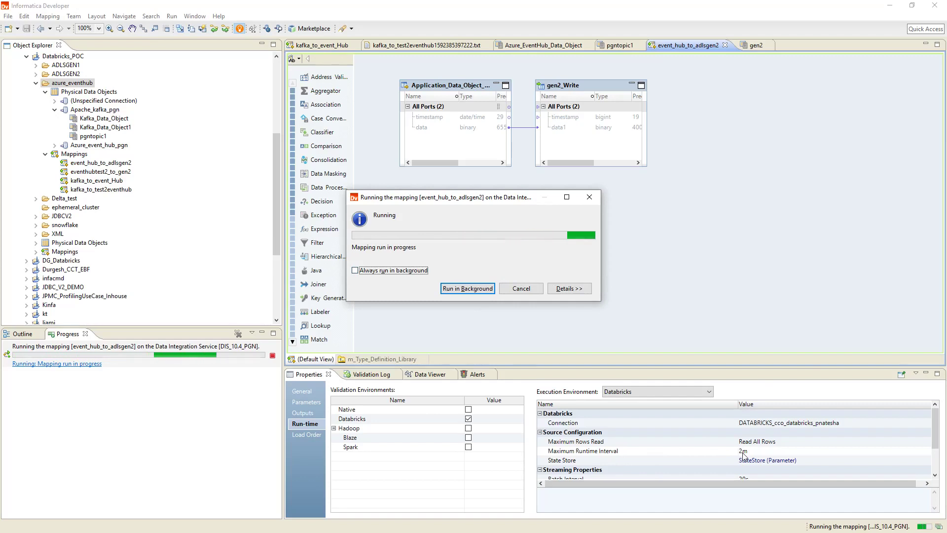
# Switch back to Informatica Developer and cancel the event_hub_to_adlsgen2 mapping run
pyautogui.click(272, 356)
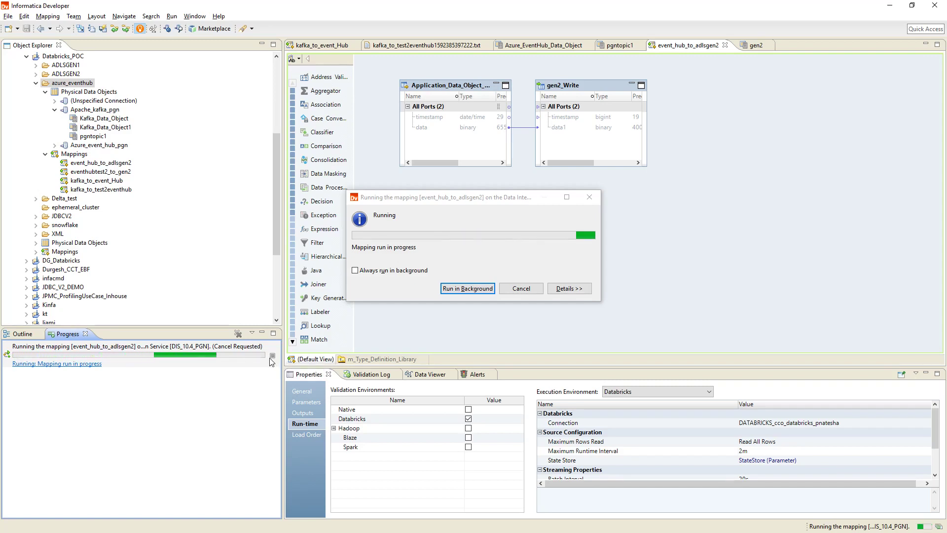
# Switch to Microsoft Azure Storage Explorer and recheck the output subfolder, the active folder and the mapping's target directory
pyautogui.hotkey('alt', 'Tab')
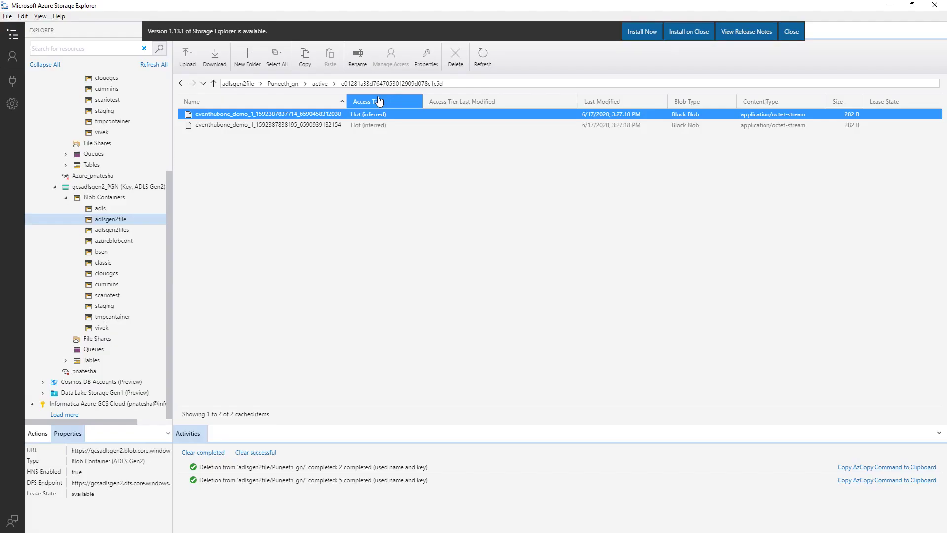
pyautogui.click(481, 68)
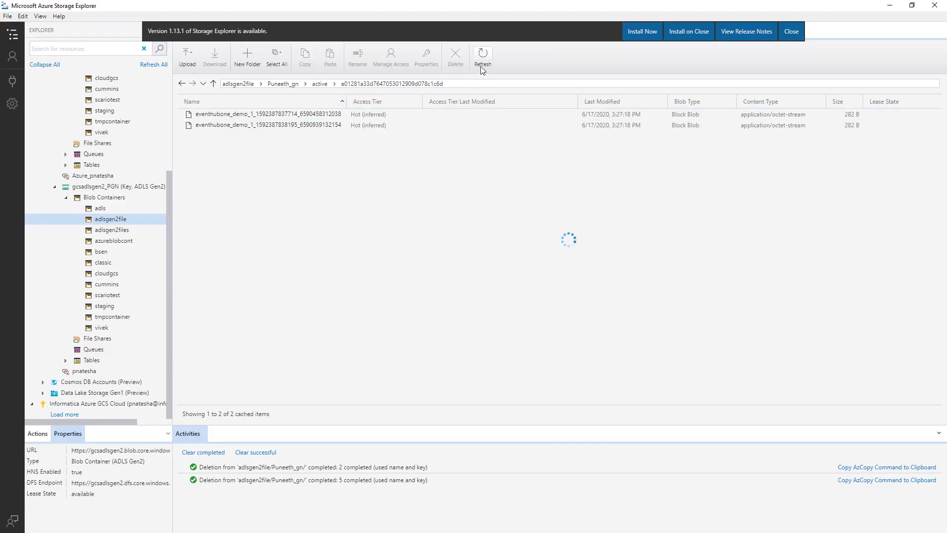
pyautogui.click(319, 84)
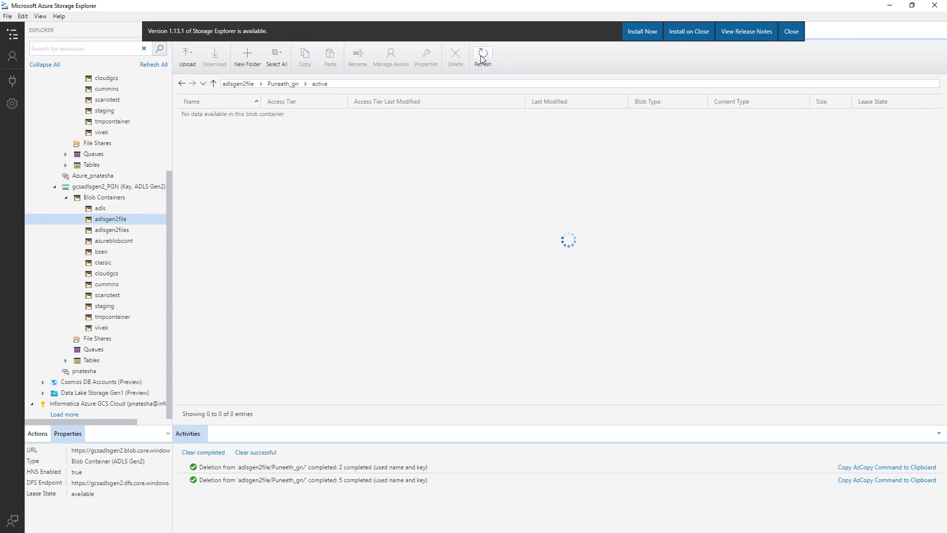
pyautogui.click(295, 85)
pyautogui.click(481, 54)
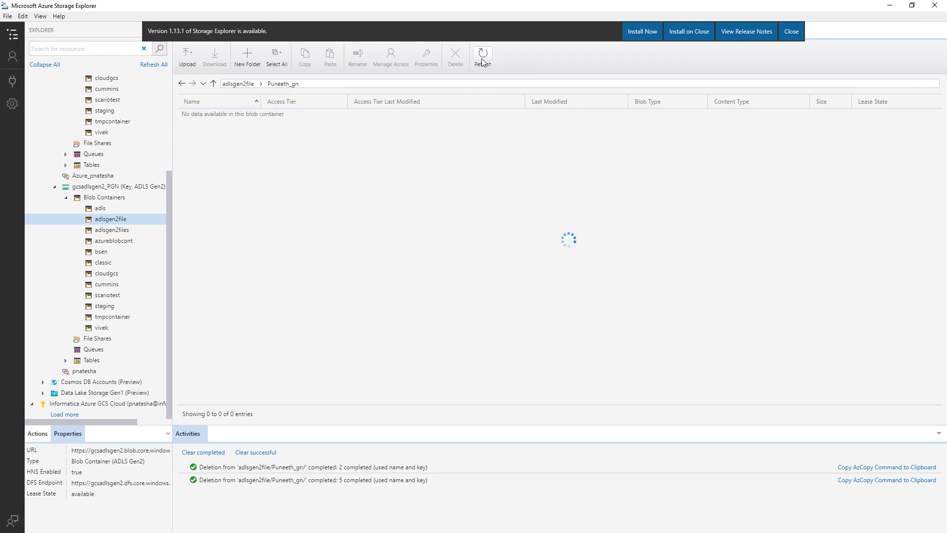